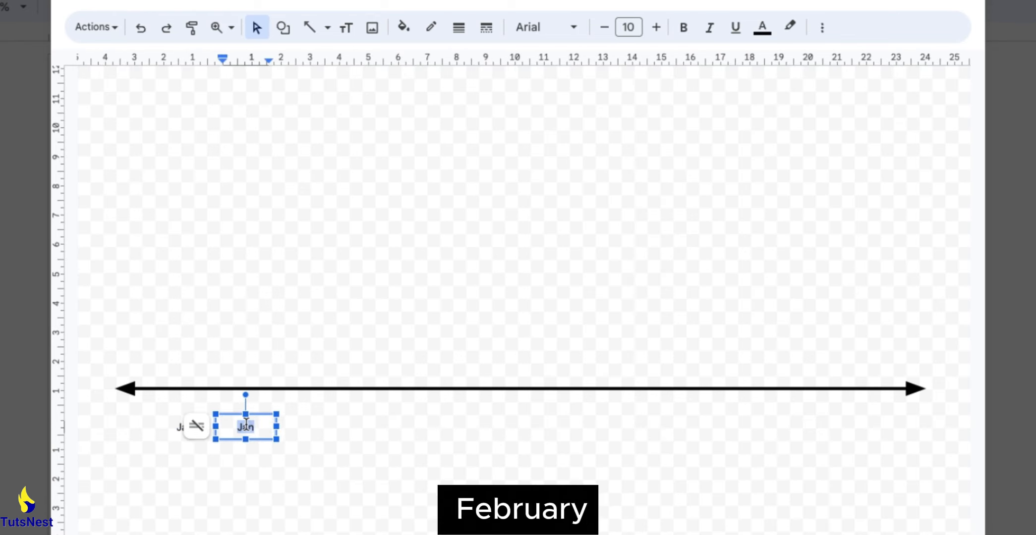
Finish the Feb label and add evenly spaced copies below the timeline for Mar, Apr, May, Jun and Jul.
left_click(248, 443)
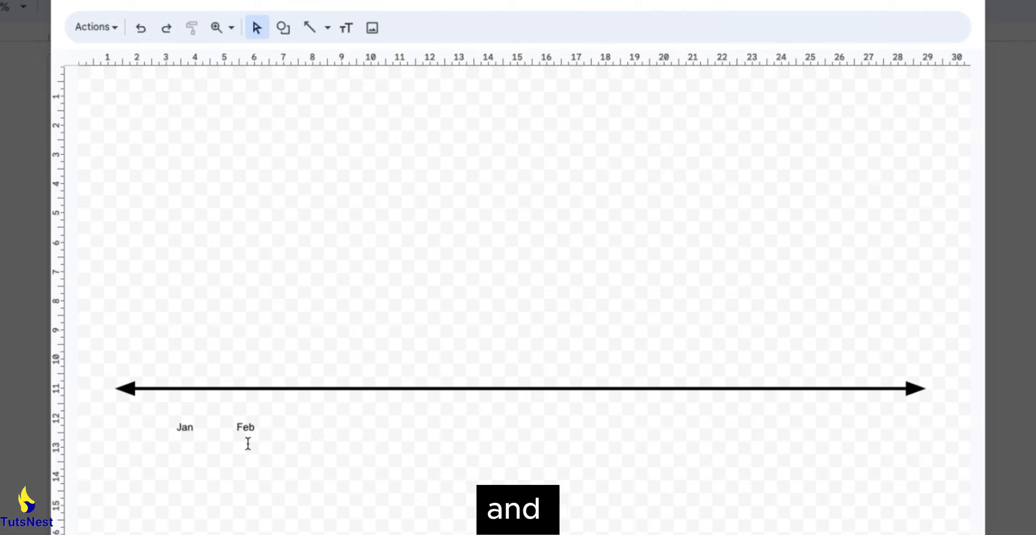
key("ctrl+v")
left_click_drag(197, 452, 300, 432)
double_click(306, 427)
type("Mar")
key("ctrl+v")
left_click_drag(214, 457, 367, 428)
double_click(367, 427)
left_click_drag(548, 430, 548, 427)
left_click_drag(480, 60, 481, 432)
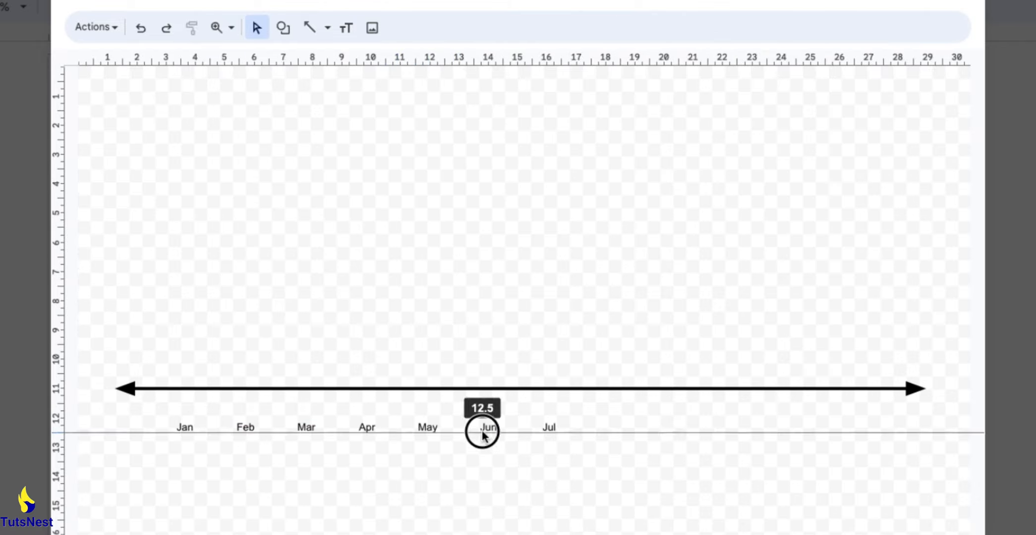
Complete the row of month labels below the timeline with Aug, Sep, Oct, Nov and Dec at the same spacing.
type("Aug Sep")
left_click_drag(285, 527, 670, 427)
type("Oct Nov")
left_click_drag(342, 534, 875, 437)
double_click(853, 427)
type("Dec")
left_click(386, 203)
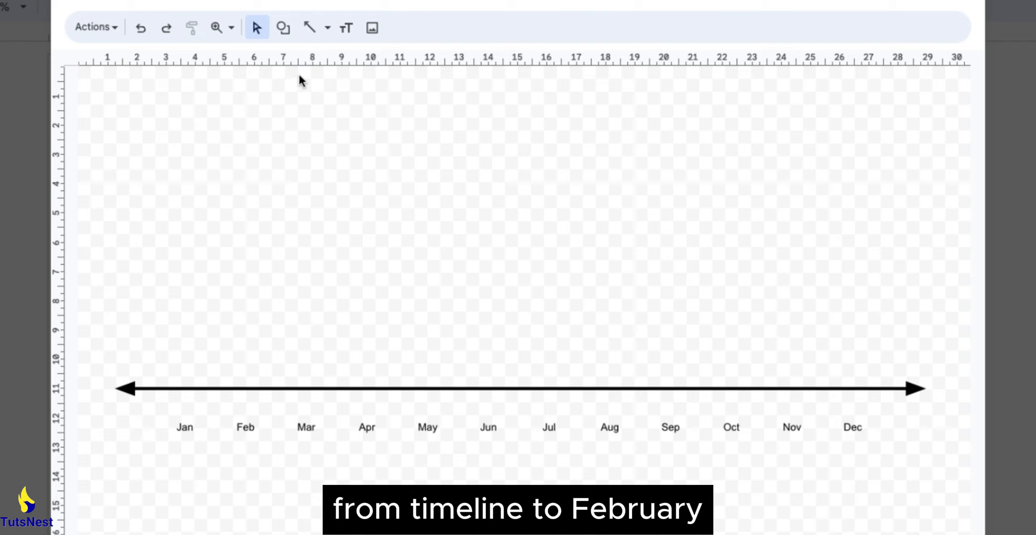
Draw a vertical line about 5.4 cm long upward from the timeline above Feb.
left_click(328, 31)
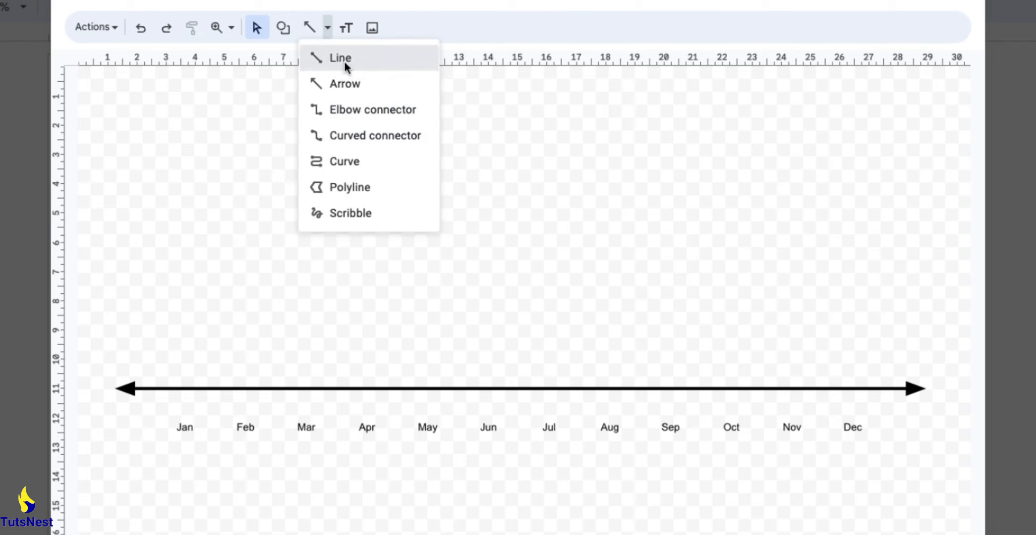
left_click(344, 60)
left_click_drag(244, 386, 245, 231)
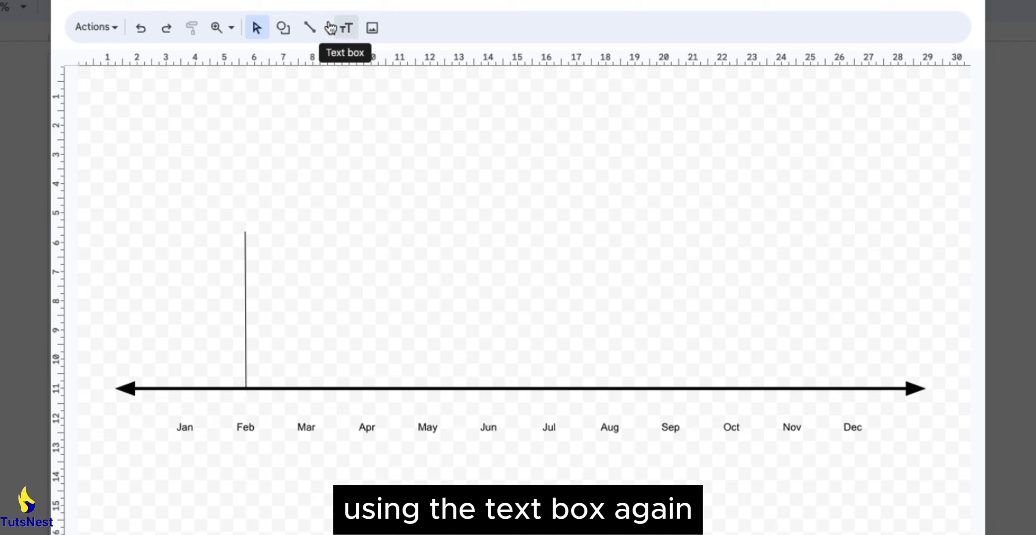
Add a text box just above the Feb line and enter "Idea Generation" in it.
left_click(346, 29)
left_click_drag(199, 179, 293, 231)
left_click(240, 210)
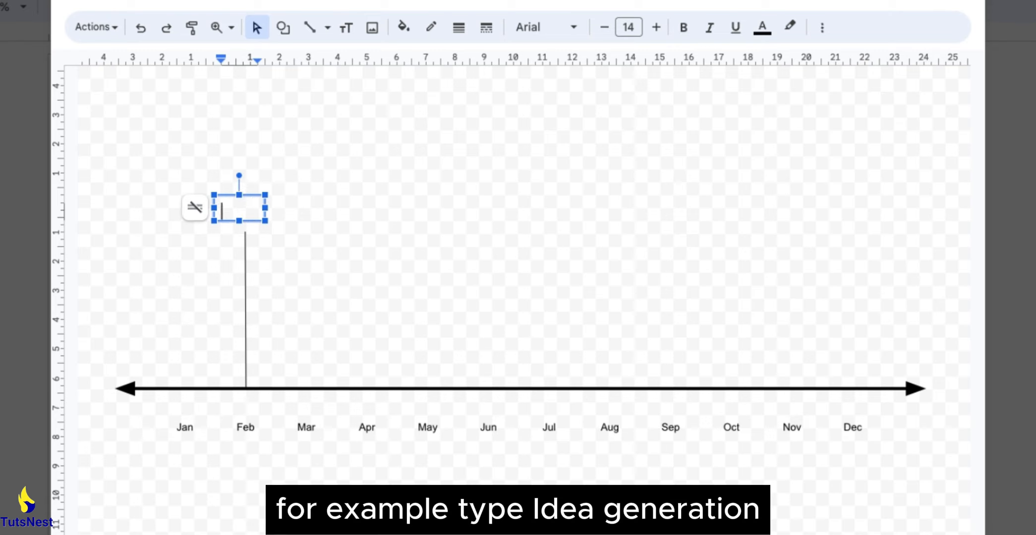
type("Idea Generation")
Set the Idea Generation text to font size 10 and widen its box to about 3.7 cm so it fits one line.
key("ctrl+a")
left_click(604, 28)
left_click(604, 28)
left_click(604, 28)
left_click(604, 28)
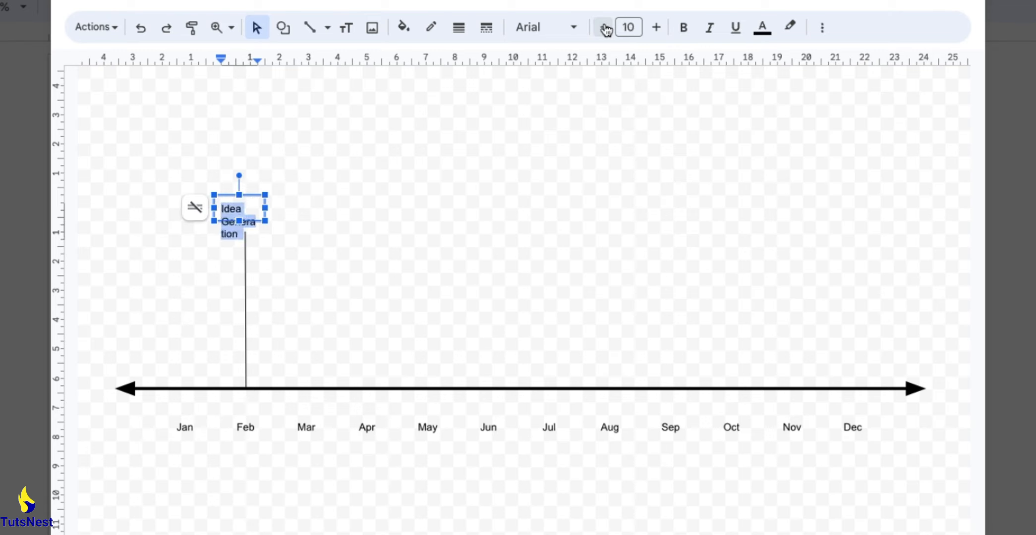
left_click(604, 27)
left_click(604, 28)
left_click(655, 28)
left_click(656, 28)
left_click(299, 207)
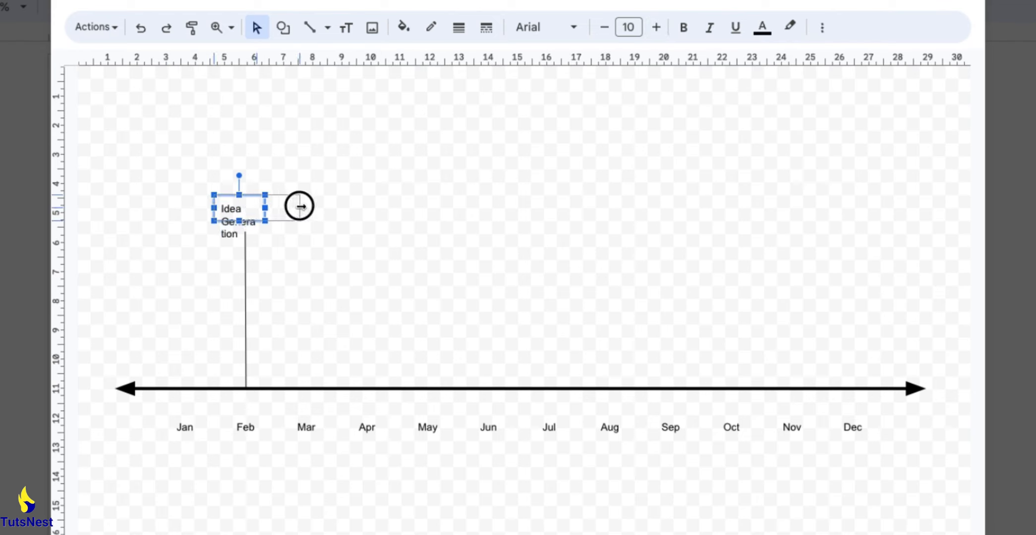
left_click_drag(299, 206, 323, 207)
Centre the Idea Generation text horizontally and vertically, and centre its box over the Feb line.
left_click(822, 28)
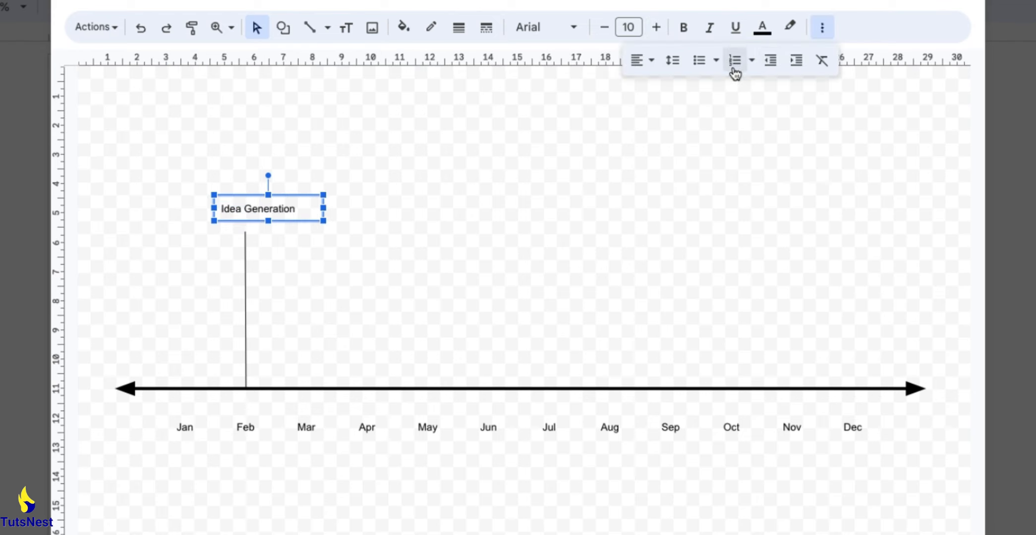
left_click(653, 61)
left_click(661, 109)
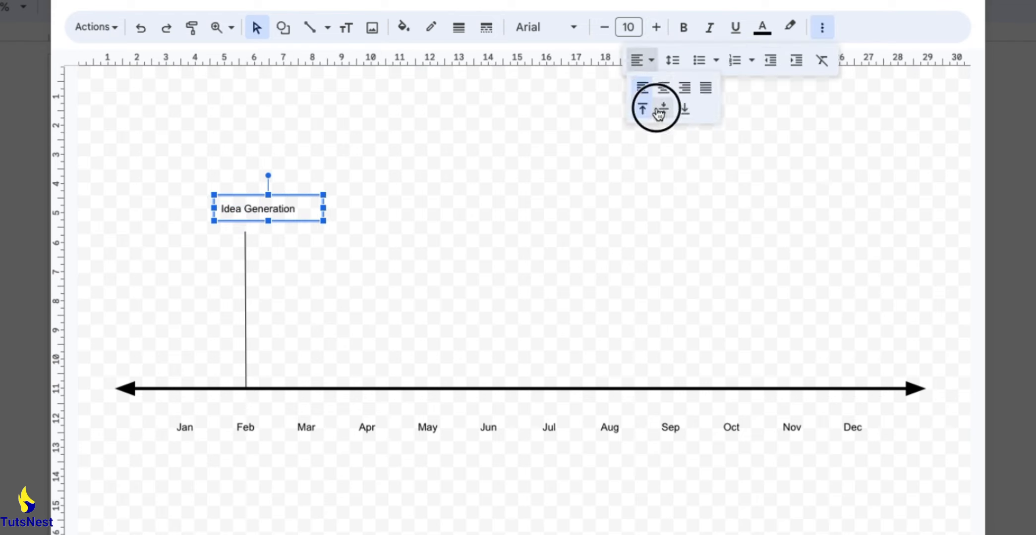
left_click(655, 62)
left_click(664, 88)
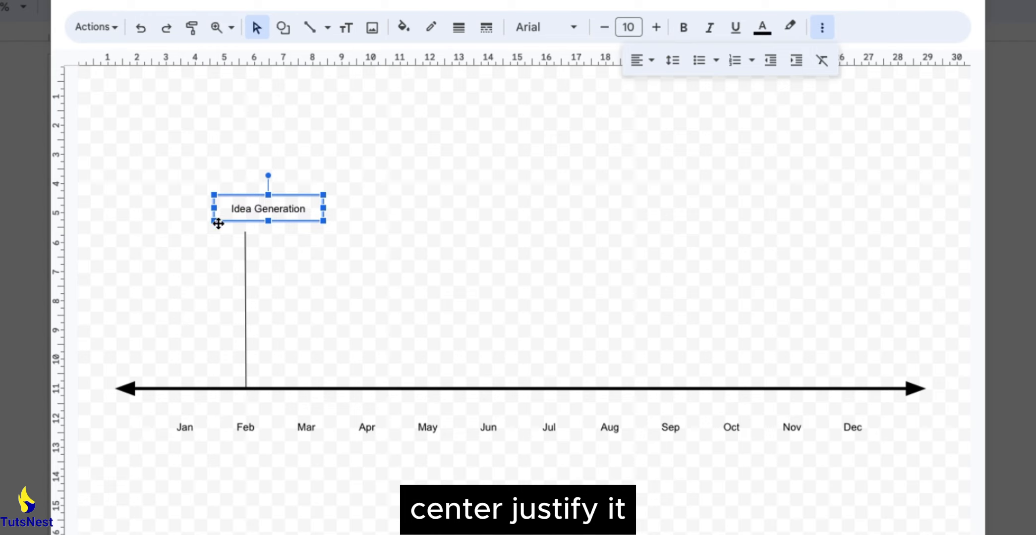
left_click_drag(278, 209, 256, 209)
left_click(449, 197)
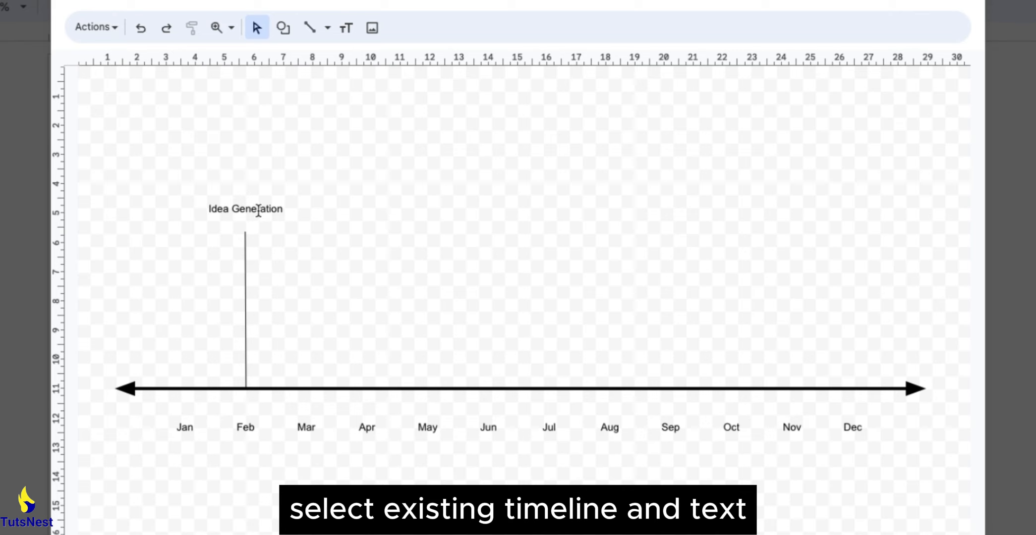
Duplicate the Idea Generation label together with its line and place the copy above Apr, level with the original.
left_click_drag(194, 186, 298, 324)
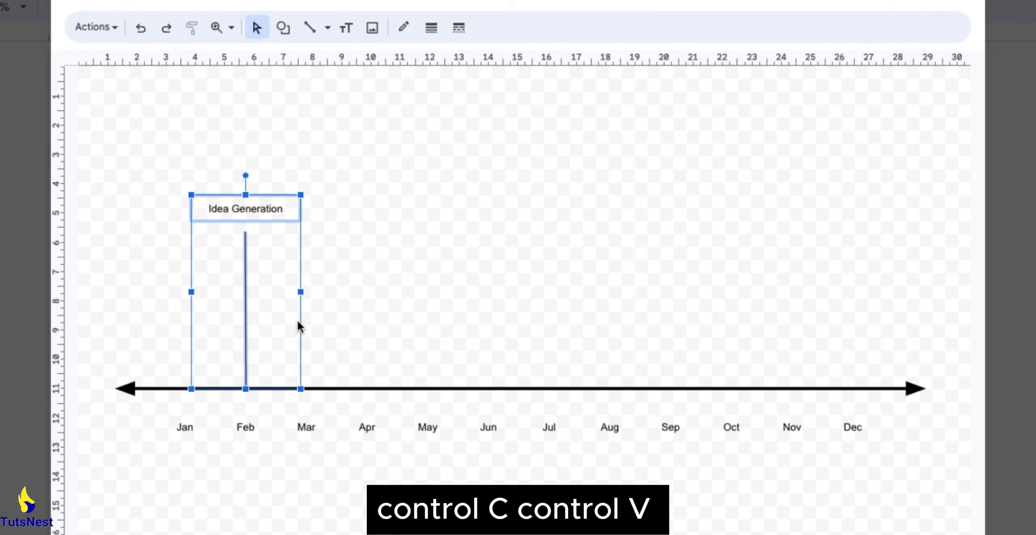
key("ctrl+c")
key("ctrl+v")
left_click_drag(264, 214, 383, 203)
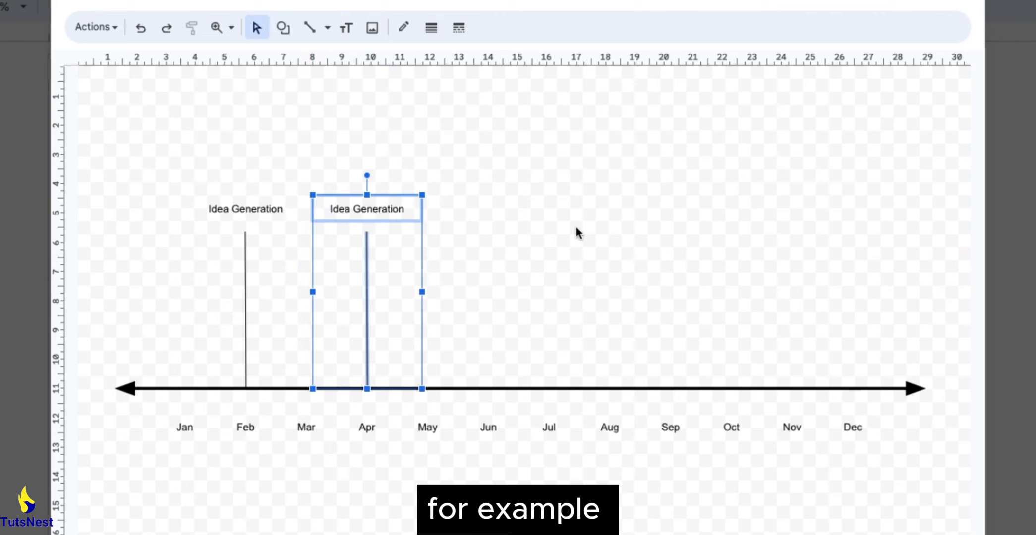
left_click(528, 224)
Change the label above the Apr line to "Idea Selection".
left_click(360, 208)
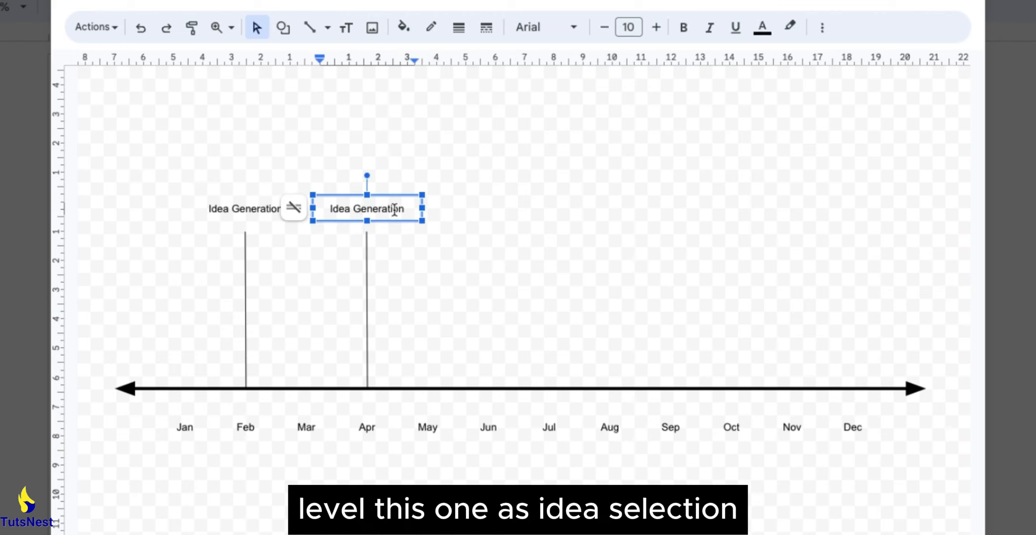
key("BackSpace")
key("BackSpace")
key("BackSpace")
key("BackSpace")
key("BackSpace")
key("BackSpace")
key("BackSpace")
key("BackSpace")
key("BackSpace")
key("BackSpace")
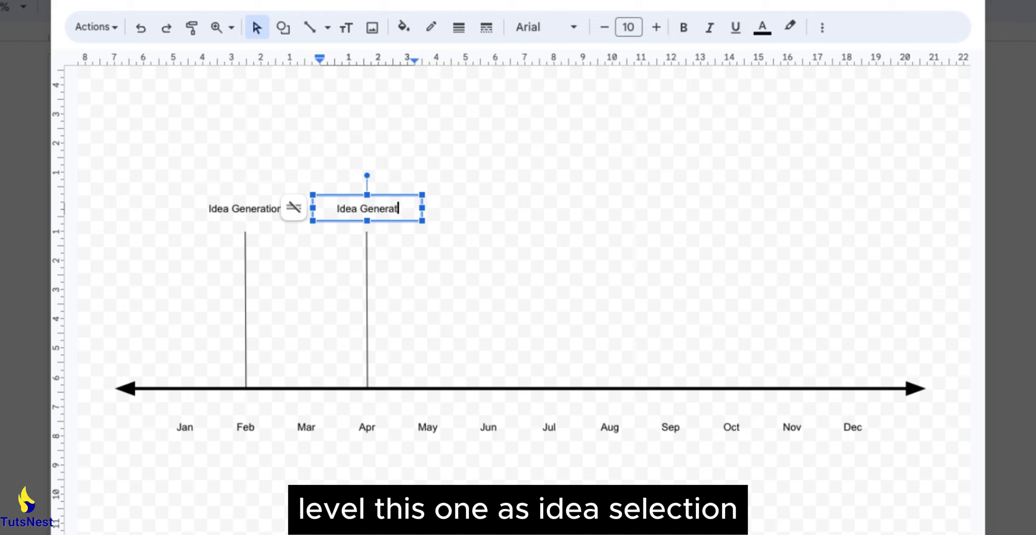
type("Selection")
left_click(401, 238)
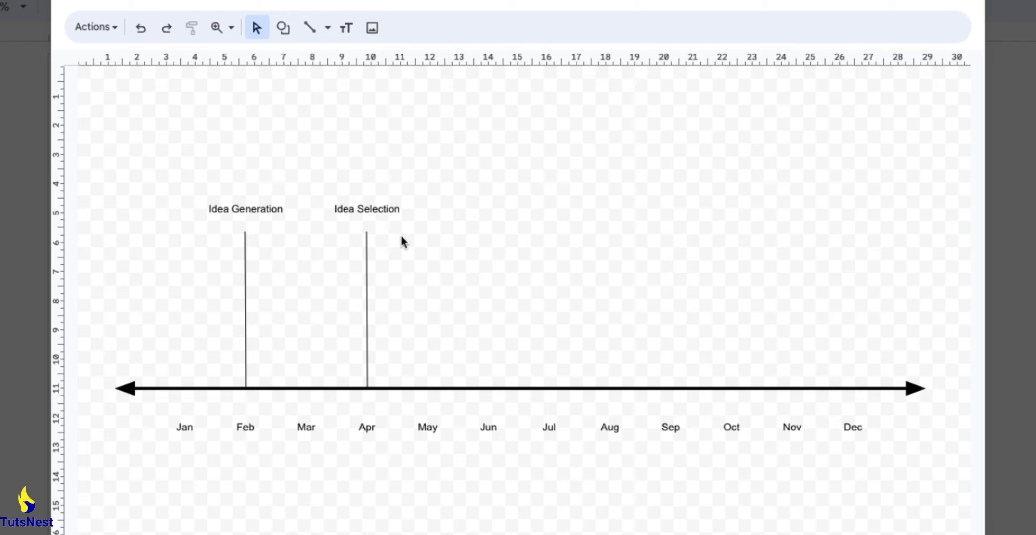
Search Google Images for "Lightbulb" and insert the picture of the upright clear glass bulb into the drawing.
left_click(372, 28)
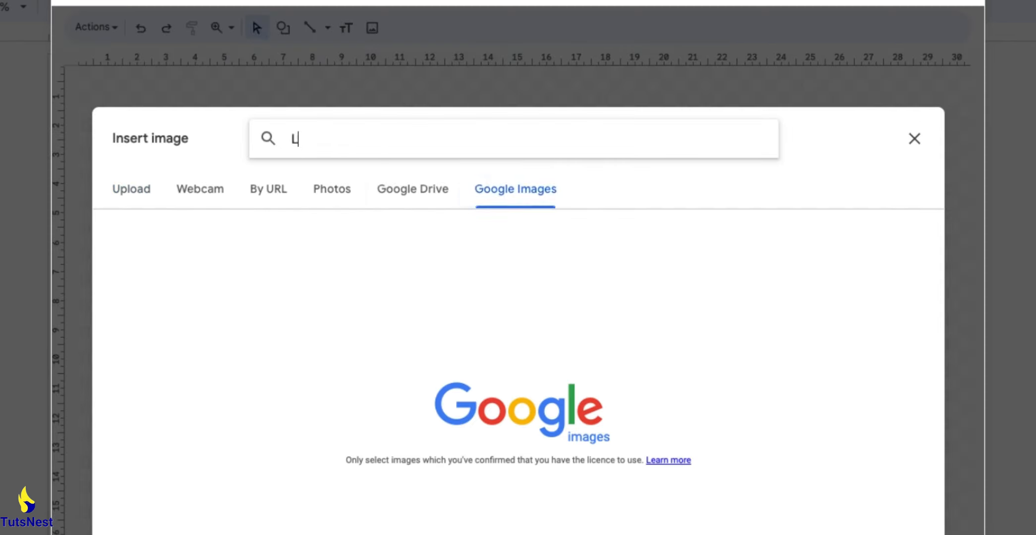
type("ightbulb")
key("Return")
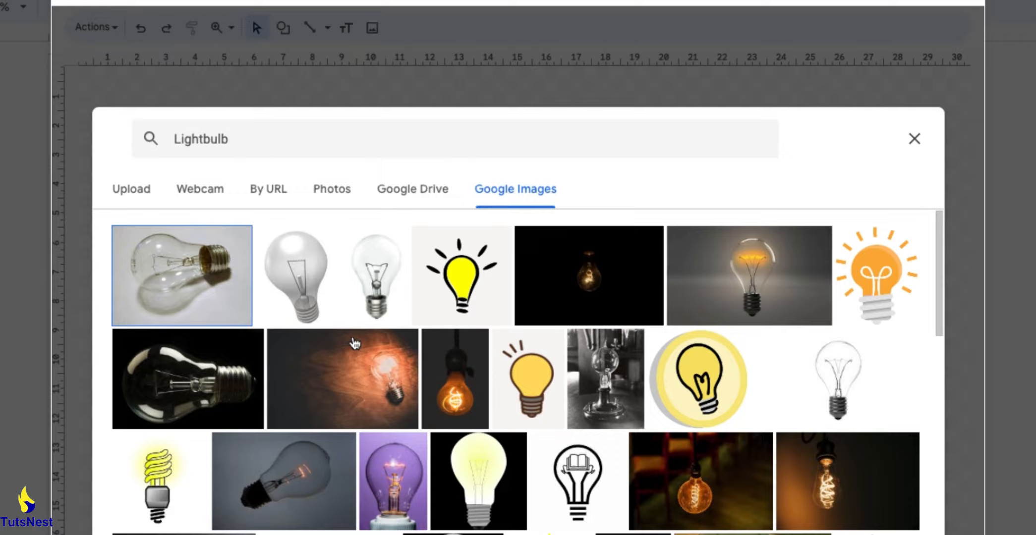
left_click(375, 275)
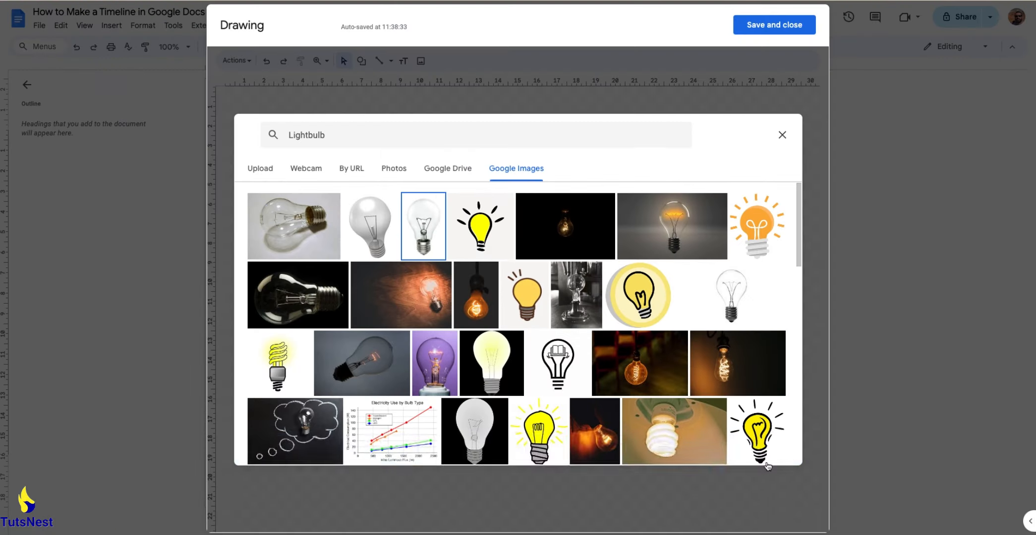
left_click(767, 453)
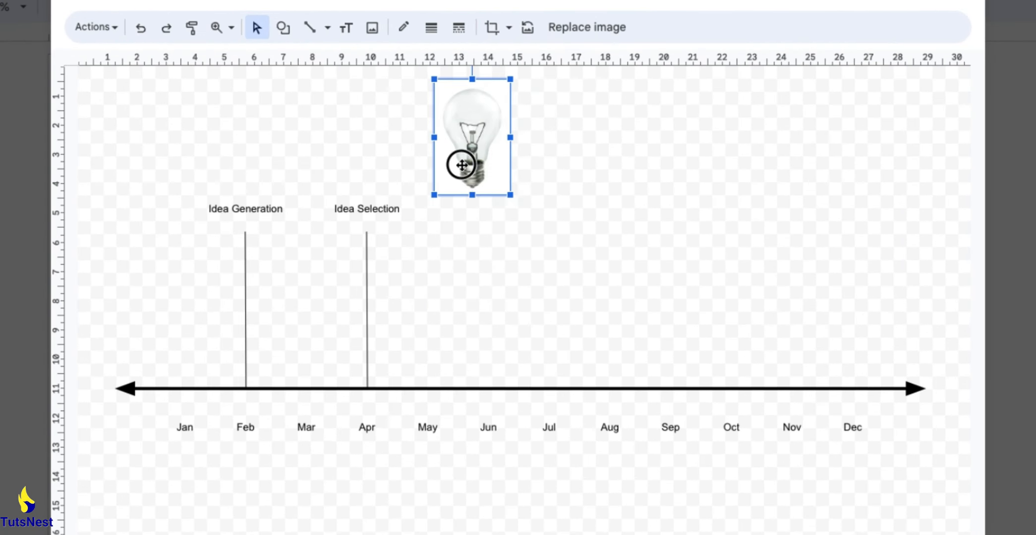
Place the lightbulb image, reduced in size, above the Idea Generation label, and save the drawing into the document.
left_click_drag(462, 165, 241, 151)
left_click(513, 146)
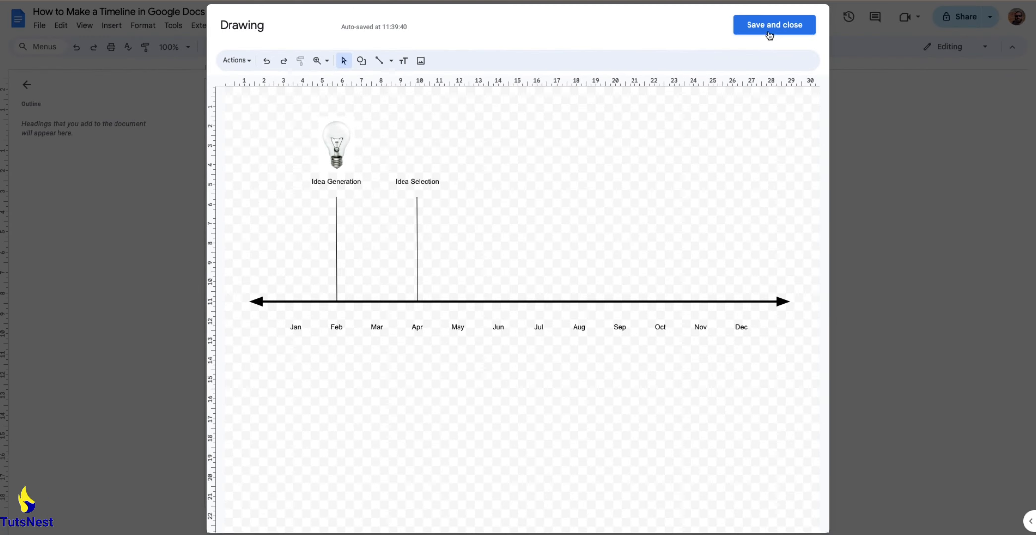
left_click(767, 26)
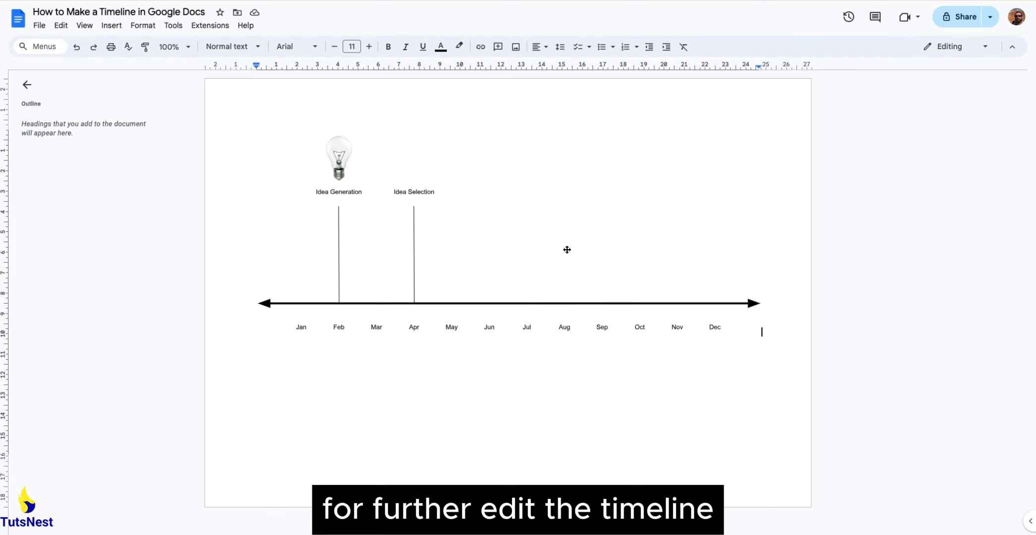
Reopen the timeline drawing and place a vertically flipped copy of the Idea Selection label and line below the timeline at May.
double_click(399, 254)
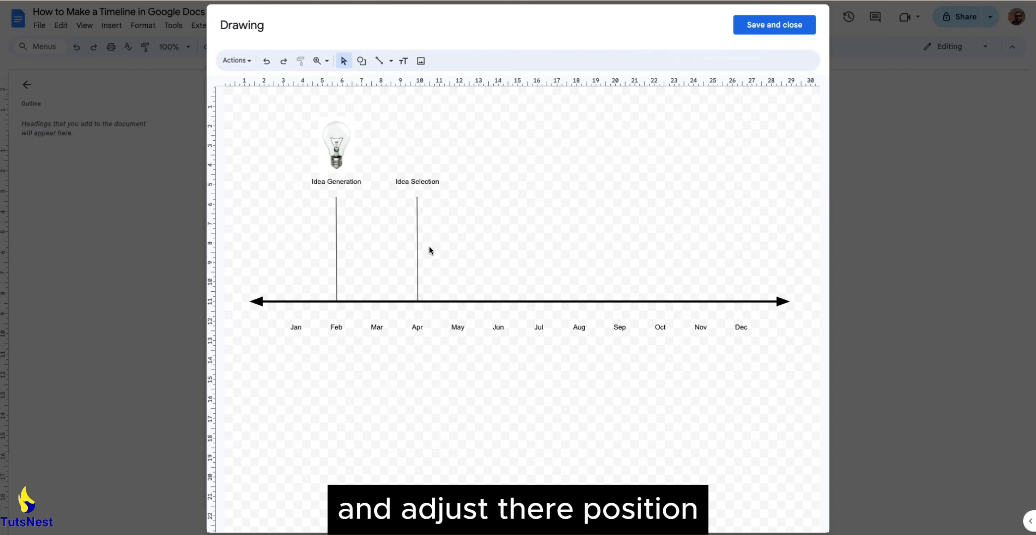
left_click_drag(392, 162, 440, 285)
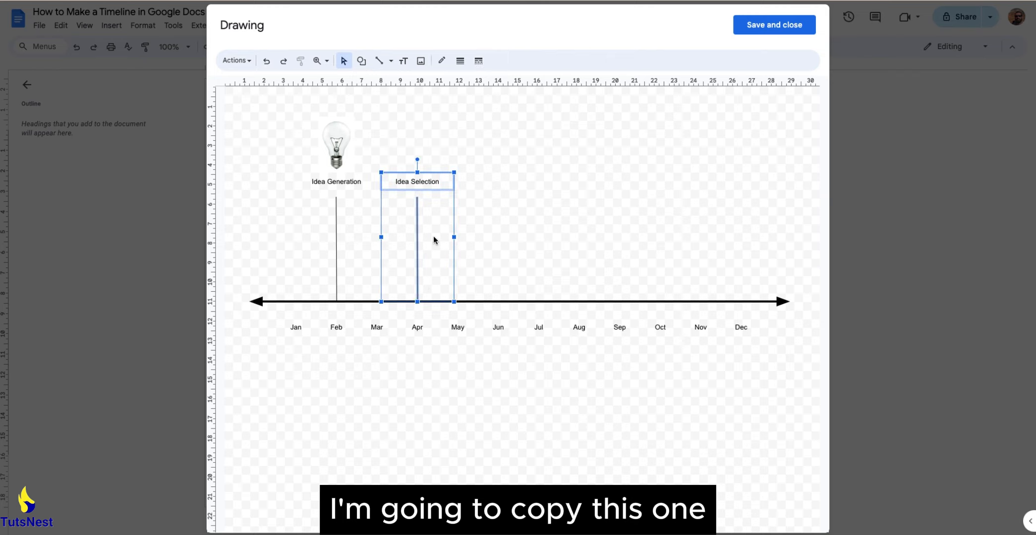
key("ctrl+c")
key("ctrl+v")
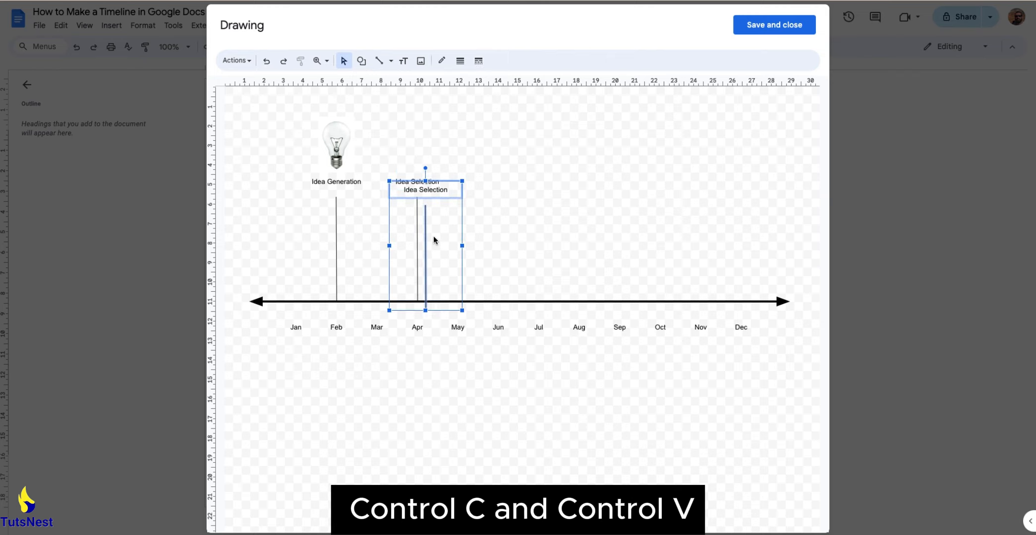
left_click_drag(420, 223, 455, 341)
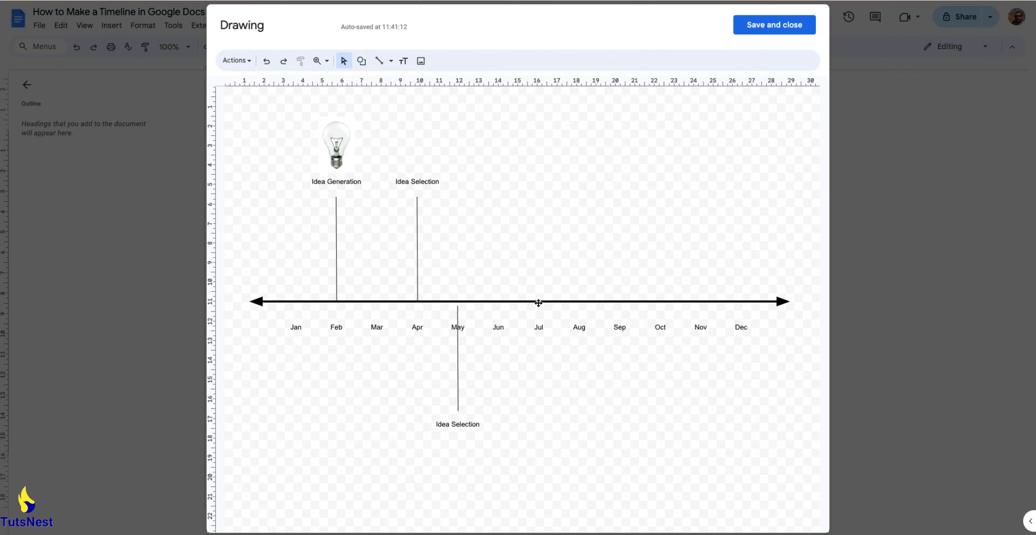
Add Development stage, Testing, Fixing, Retest and Launch milestones above Jul, Aug, Oct, Nov and Dec, and relabel the May milestone "Business Plan".
left_click_drag(389, 183, 511, 184)
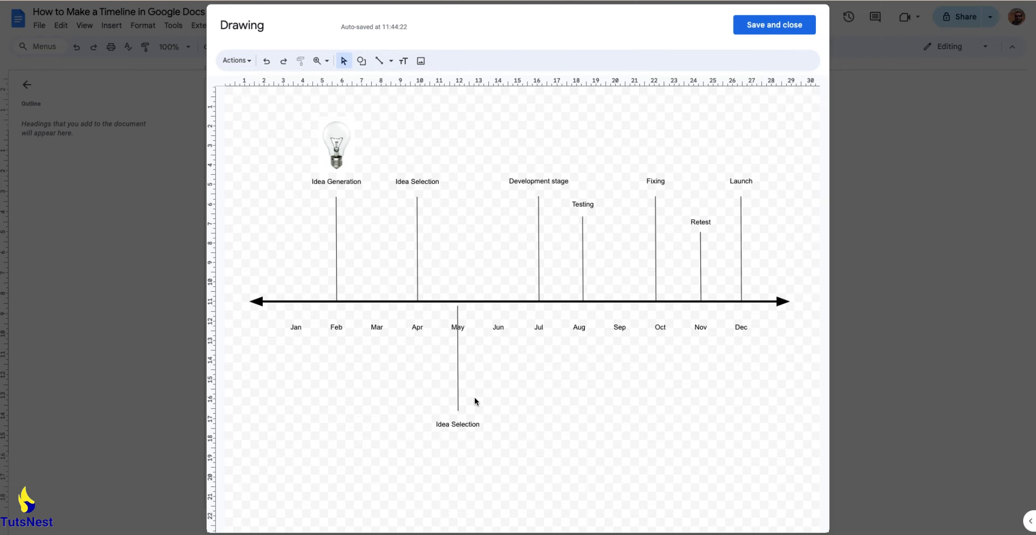
key("BackSpace")
key("BackSpace")
key("BackSpace")
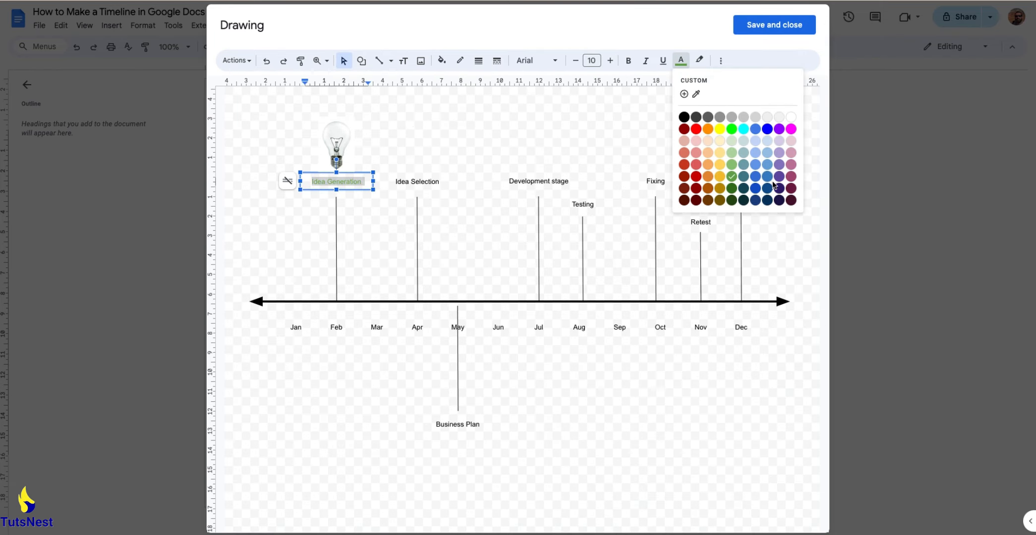
left_click(504, 216)
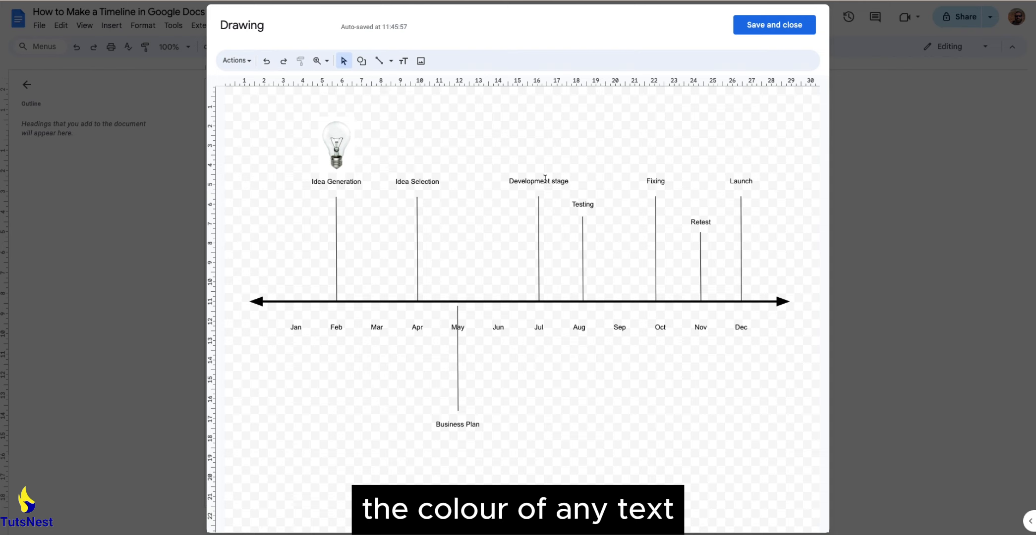
Change the text colour of the Idea Selection label to dark green.
left_click(411, 181)
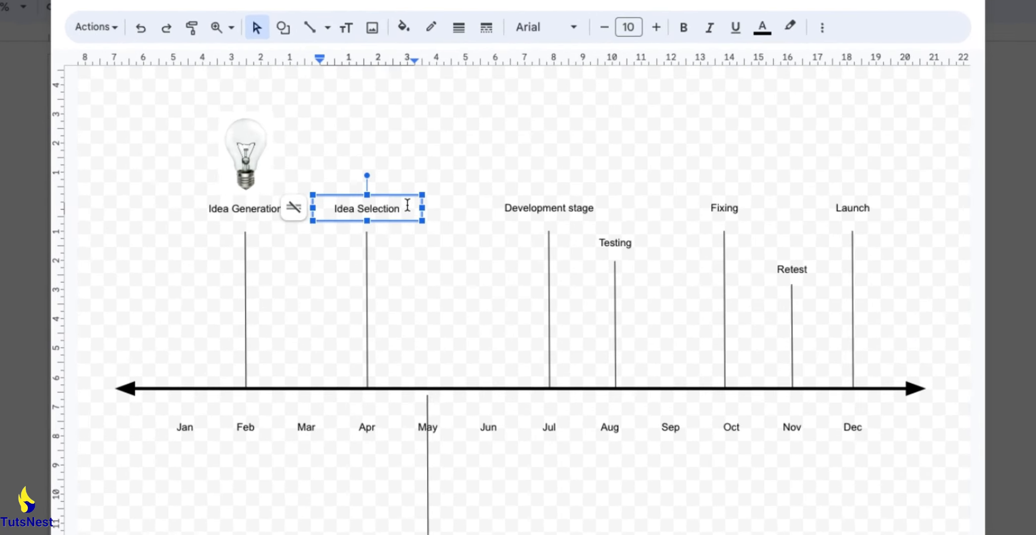
left_click_drag(403, 208, 326, 208)
left_click(761, 29)
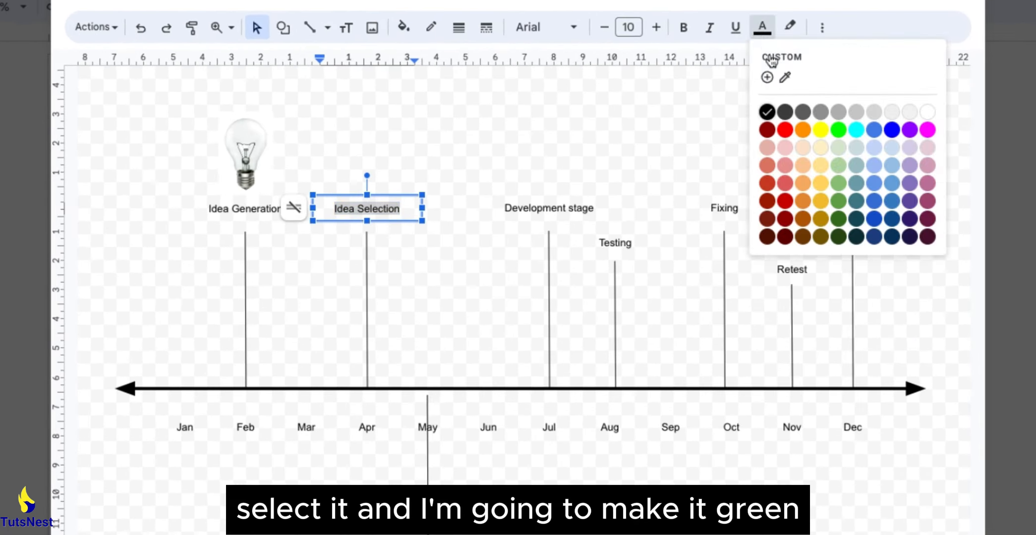
left_click(838, 218)
left_click(517, 205)
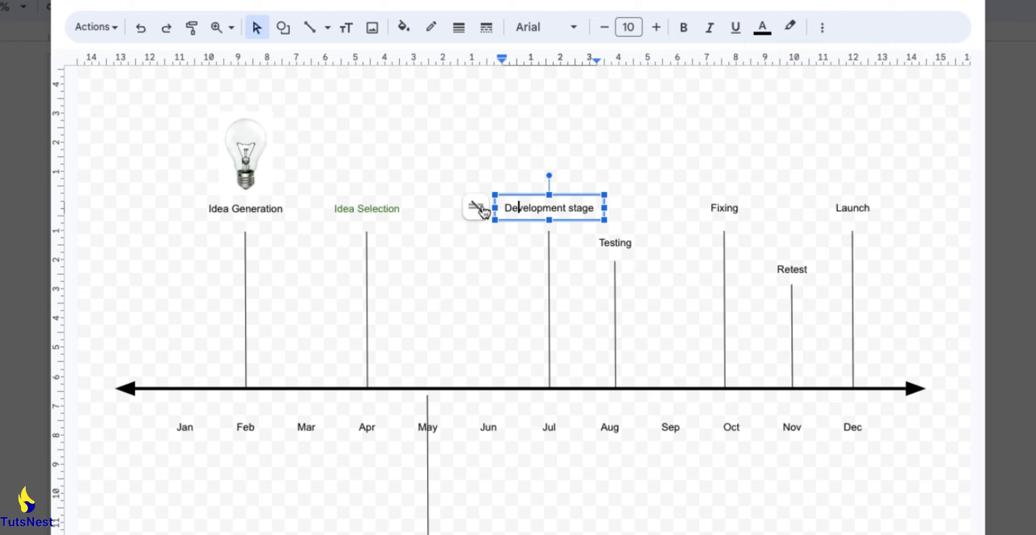
Change the text colour of the Idea Generation label to red.
left_click(223, 208)
left_click_drag(285, 208, 204, 207)
left_click(763, 28)
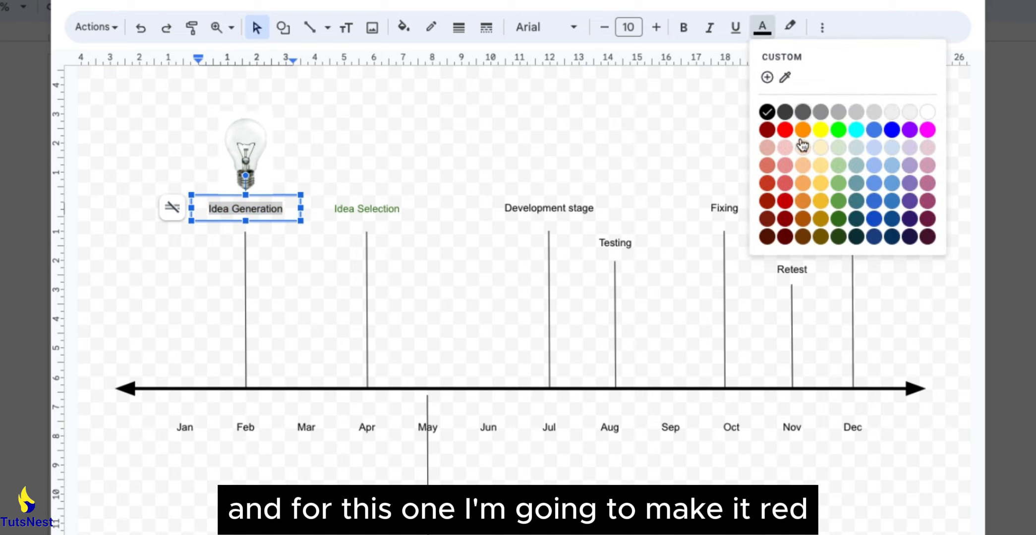
left_click(785, 130)
left_click(525, 124)
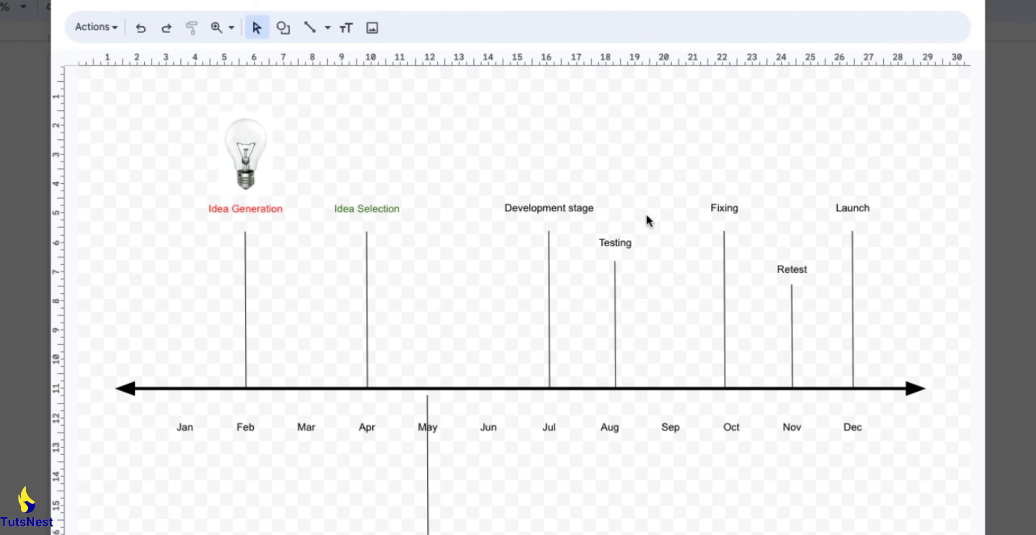
Change the text colour of the Testing and Retest labels to red and the Idea Generation label to dark green.
left_click(610, 243)
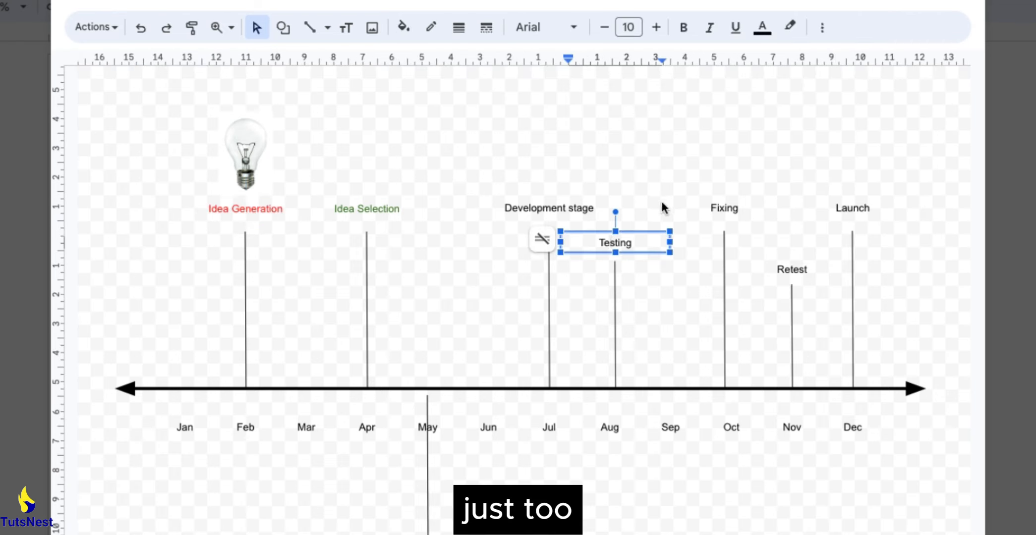
left_click_drag(645, 243, 577, 242)
left_click(809, 270)
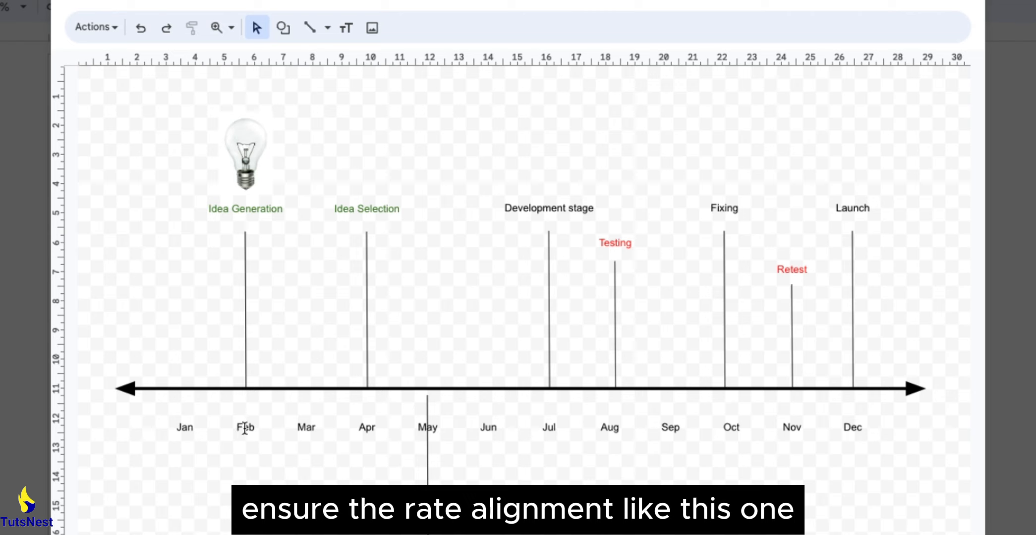
Shift the Feb month label slightly to the left and choose the Guides option for snapping objects.
left_click_drag(248, 427, 249, 426)
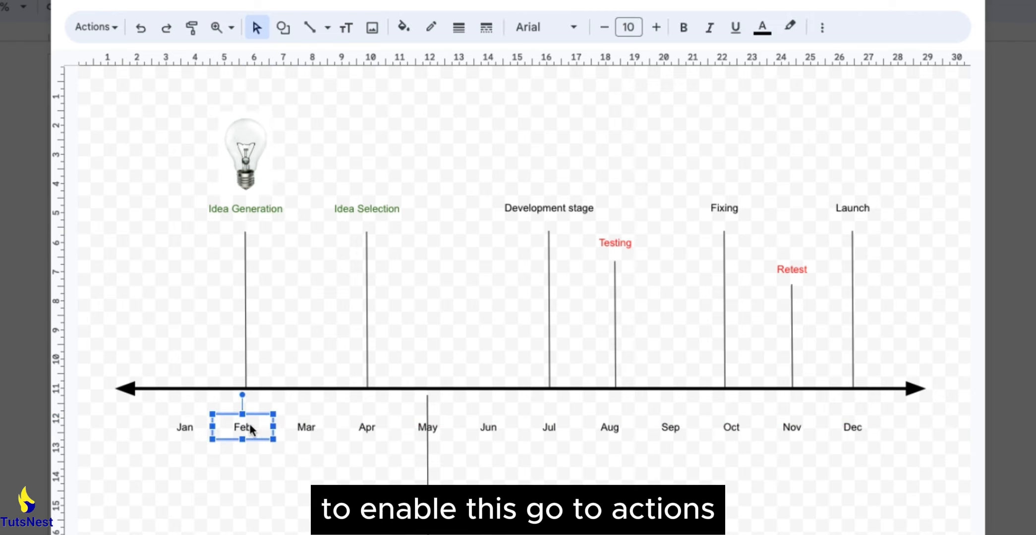
left_click(96, 27)
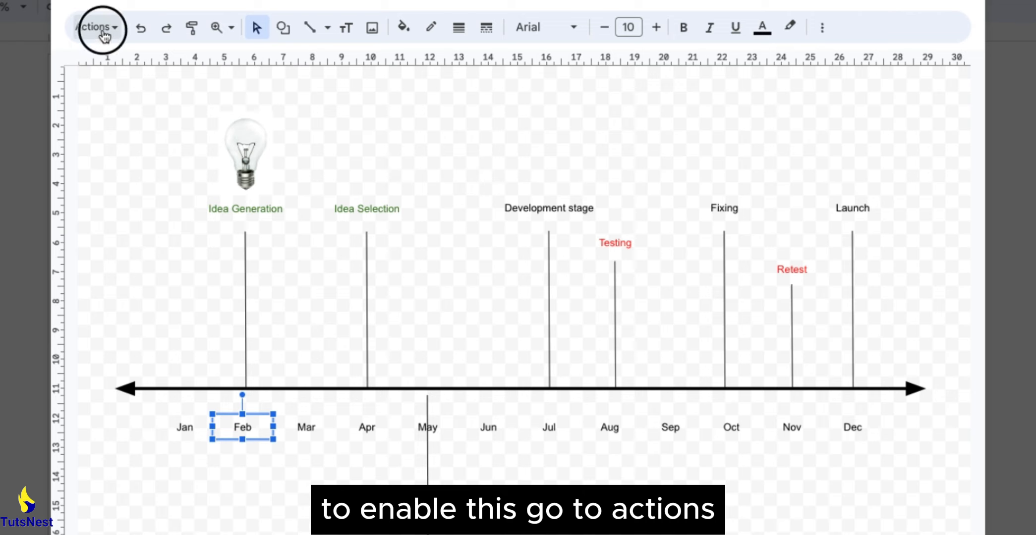
mouse_move(139, 479)
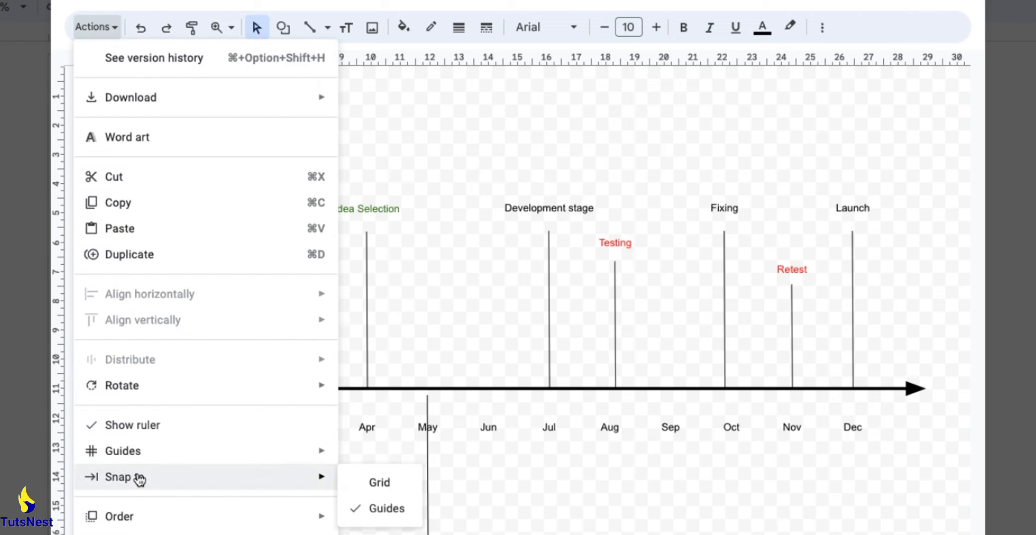
left_click(384, 508)
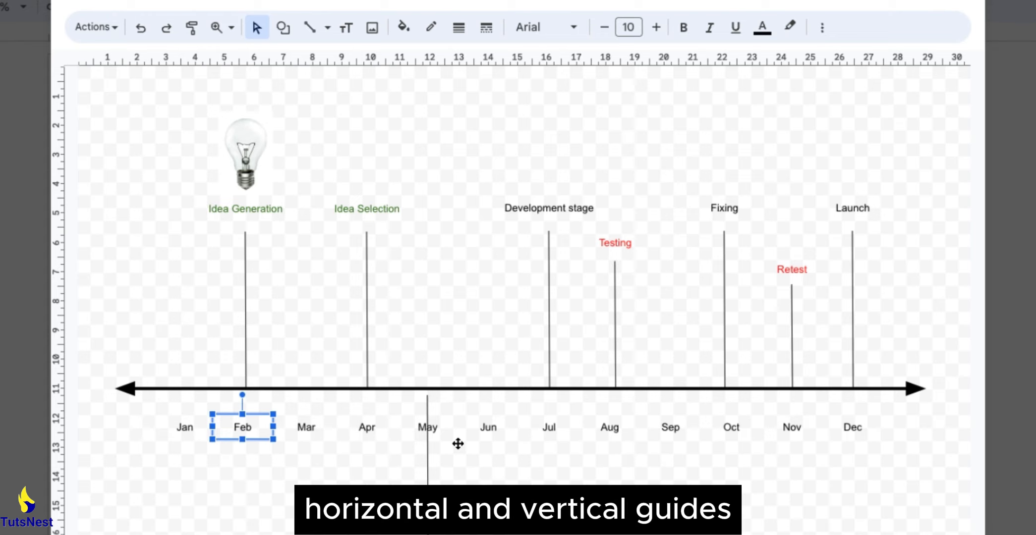
Add one vertical guide and one horizontal guide to the timeline drawing.
left_click(102, 30)
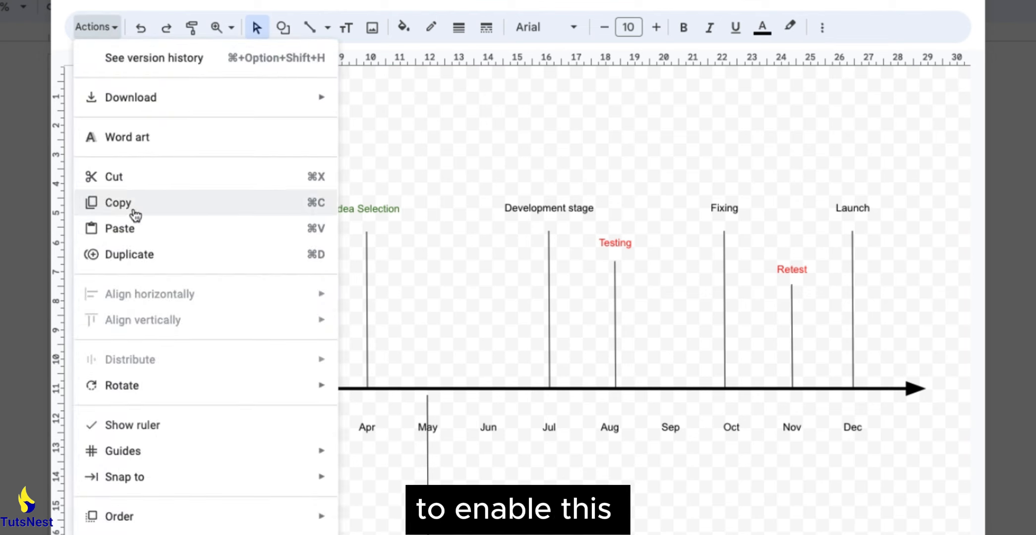
mouse_move(132, 451)
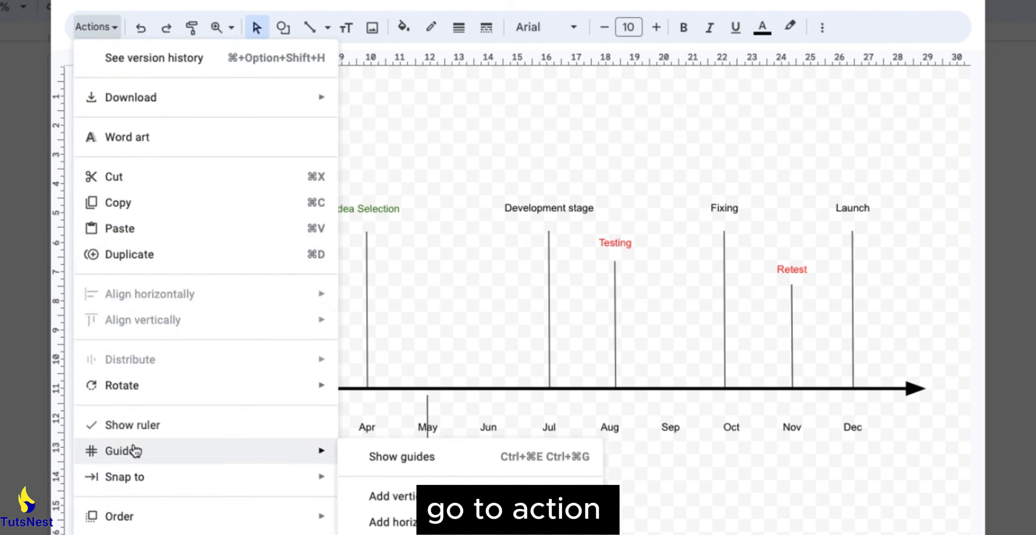
left_click(411, 497)
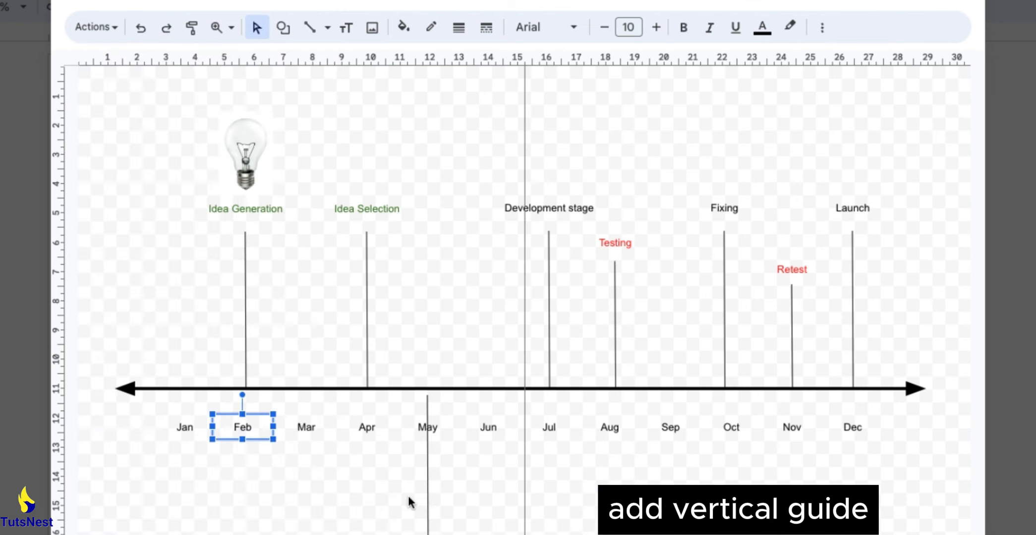
left_click(95, 27)
mouse_move(137, 455)
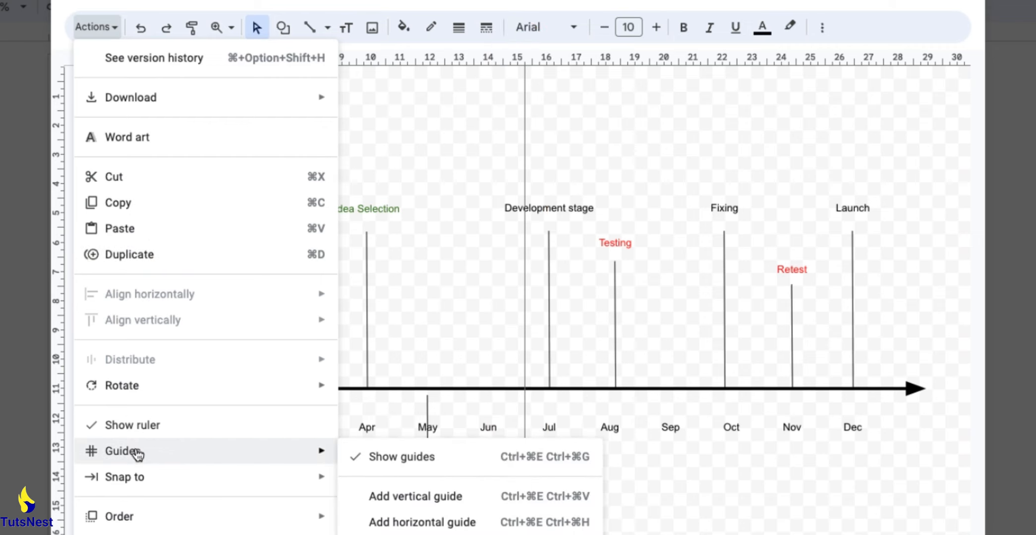
left_click(390, 524)
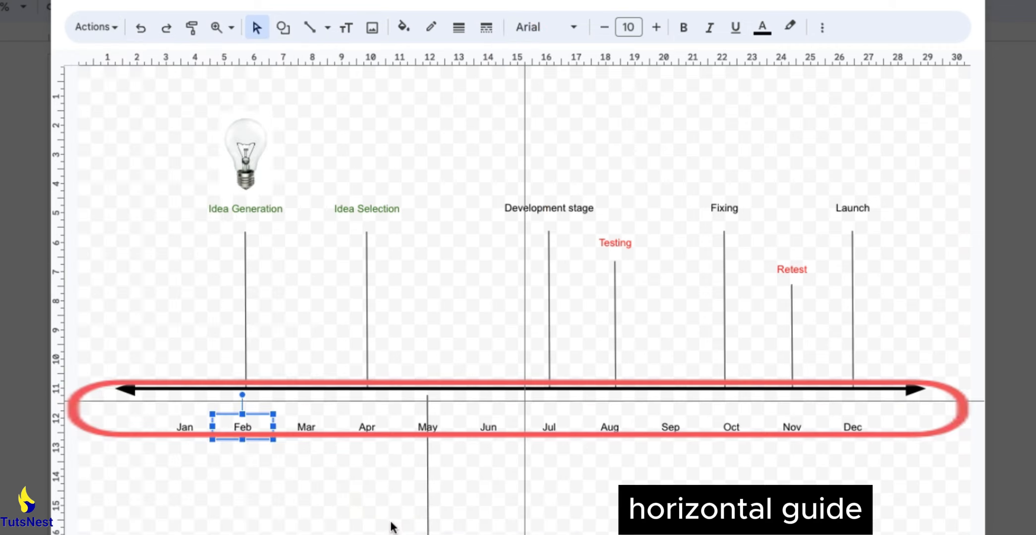